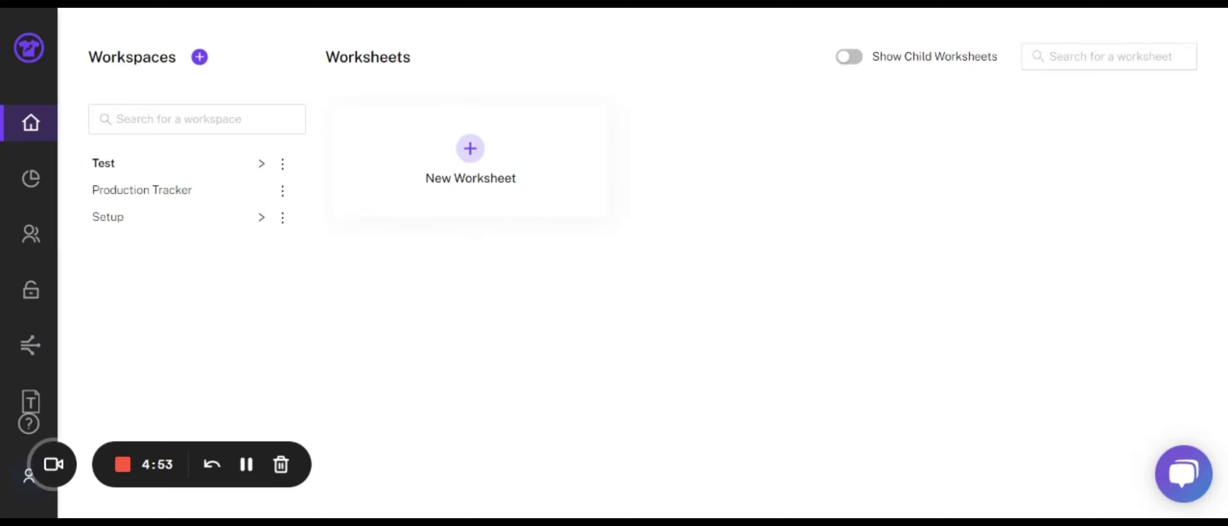
- Find the Receiving and Inventory Tracker (PT) card among the templates and view its details
click(43, 401)
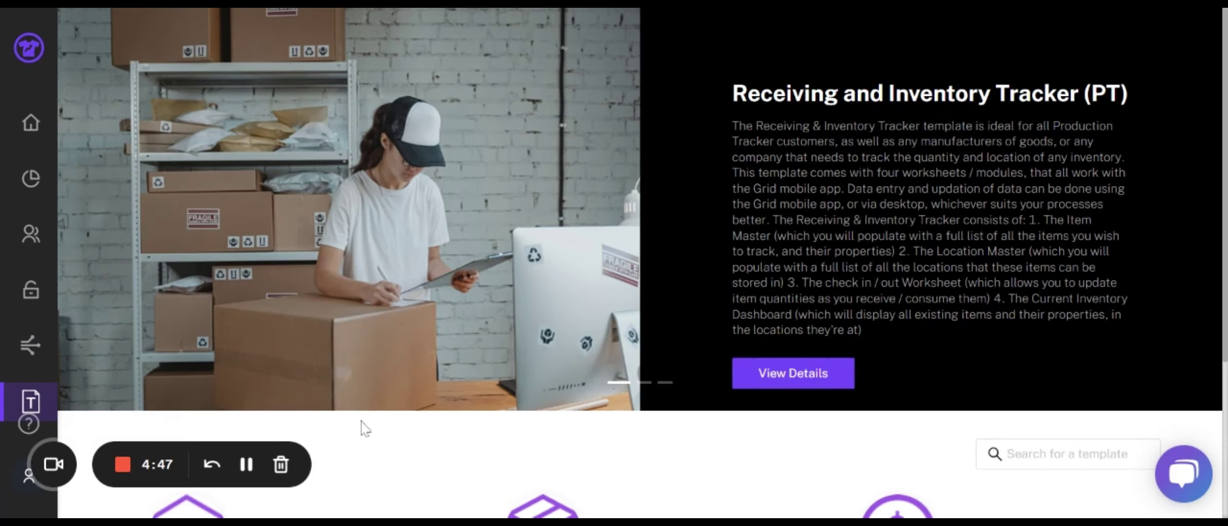
scroll(363, 430, down, 4)
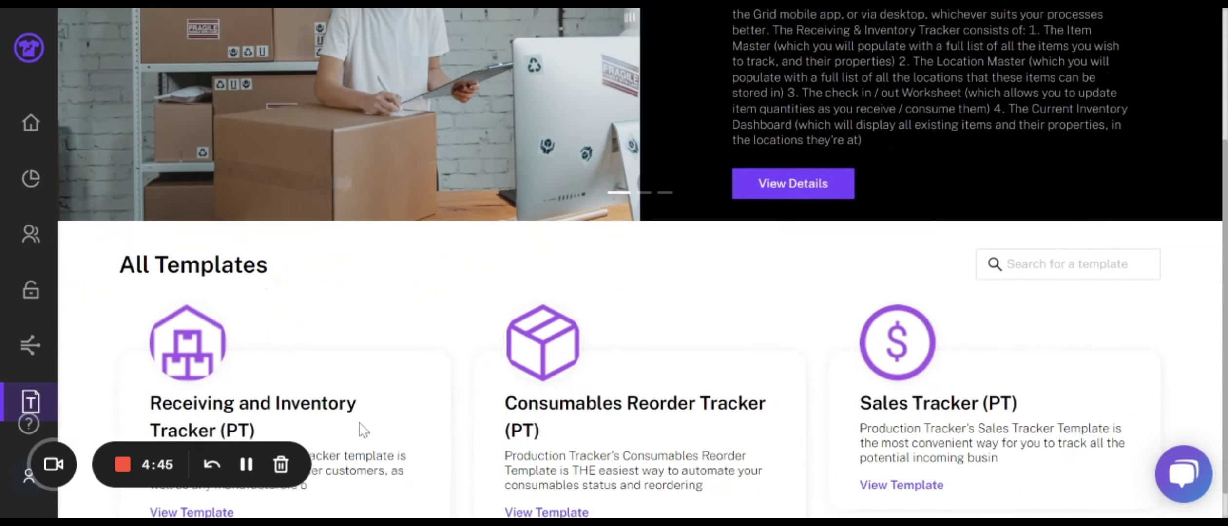
scroll(193, 504, up, 1)
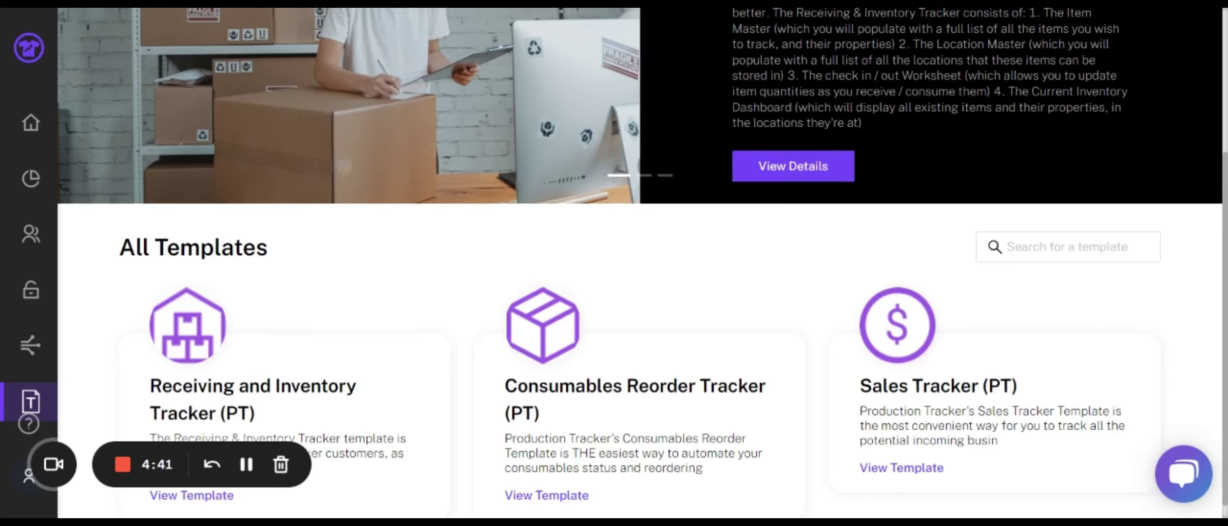
click(191, 497)
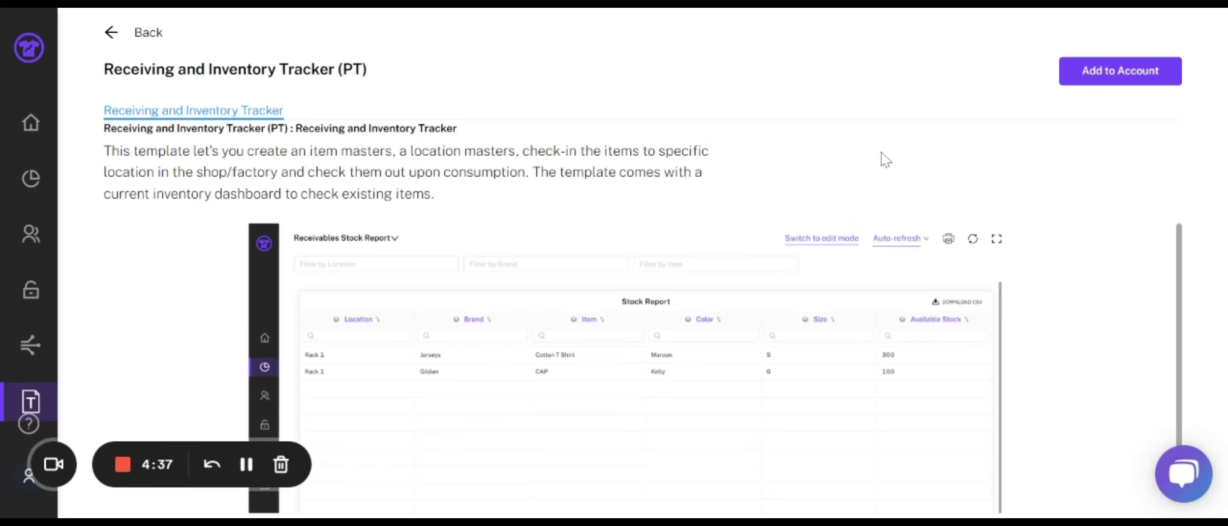
- Add the Receiving and Inventory Tracker template to the account
click(1137, 82)
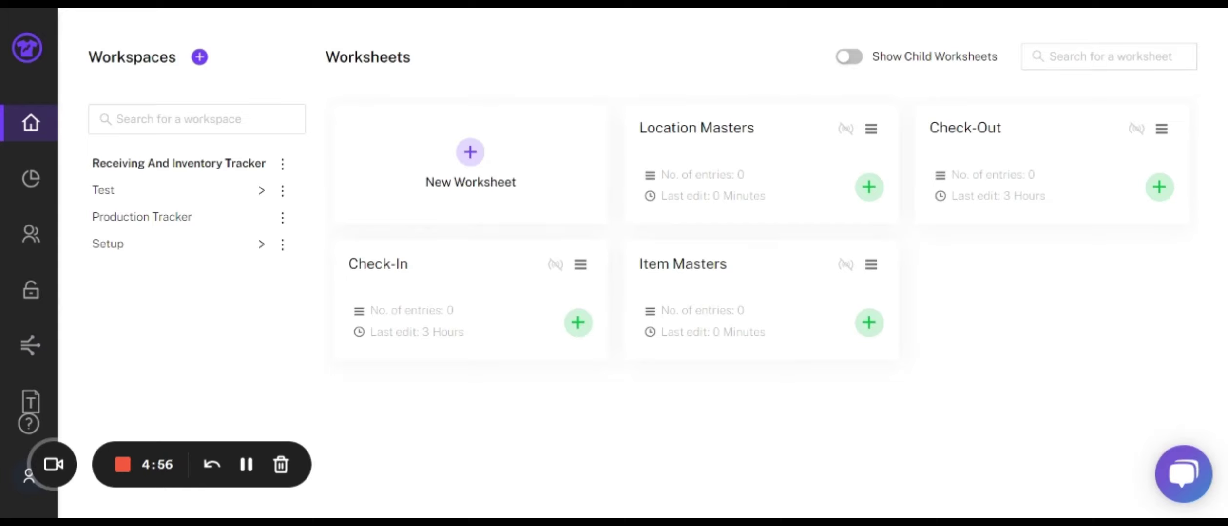
- Enter Rack 1, Rack 2 and Rack 3 as locations through the Location Masters form
click(743, 171)
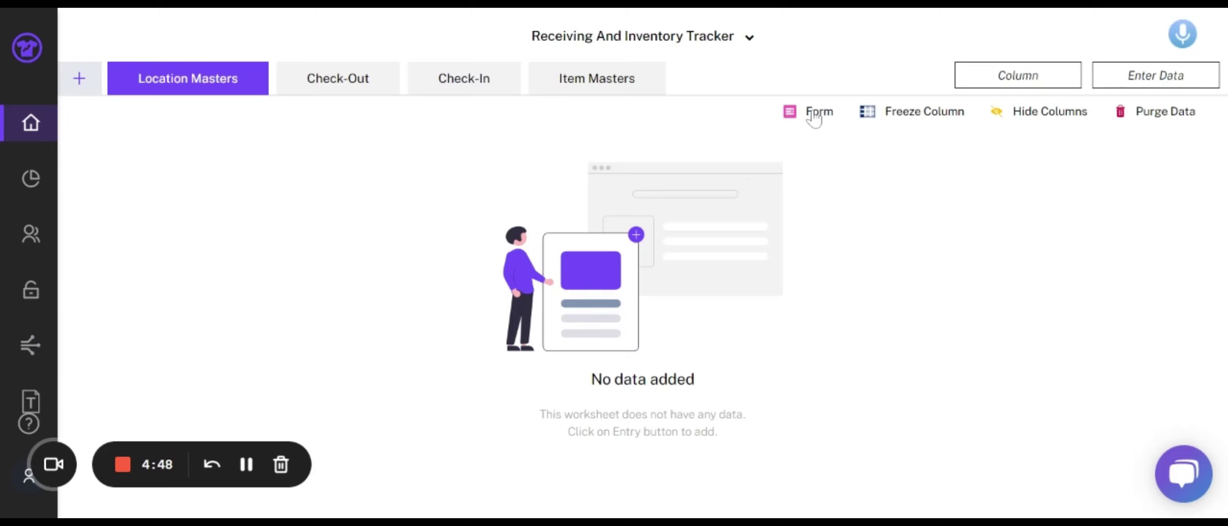
click(815, 118)
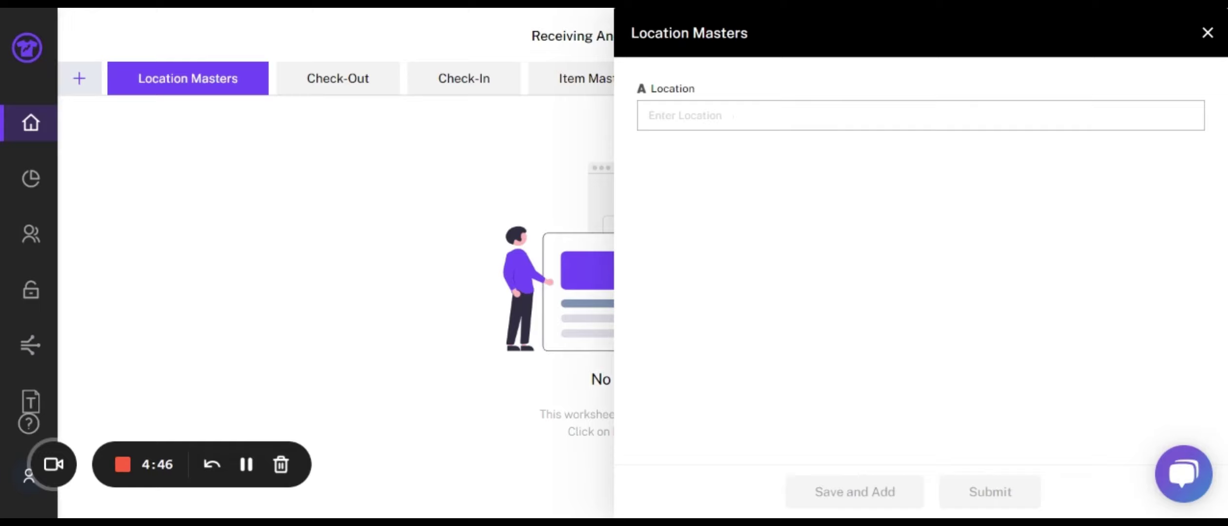
text(Rack)
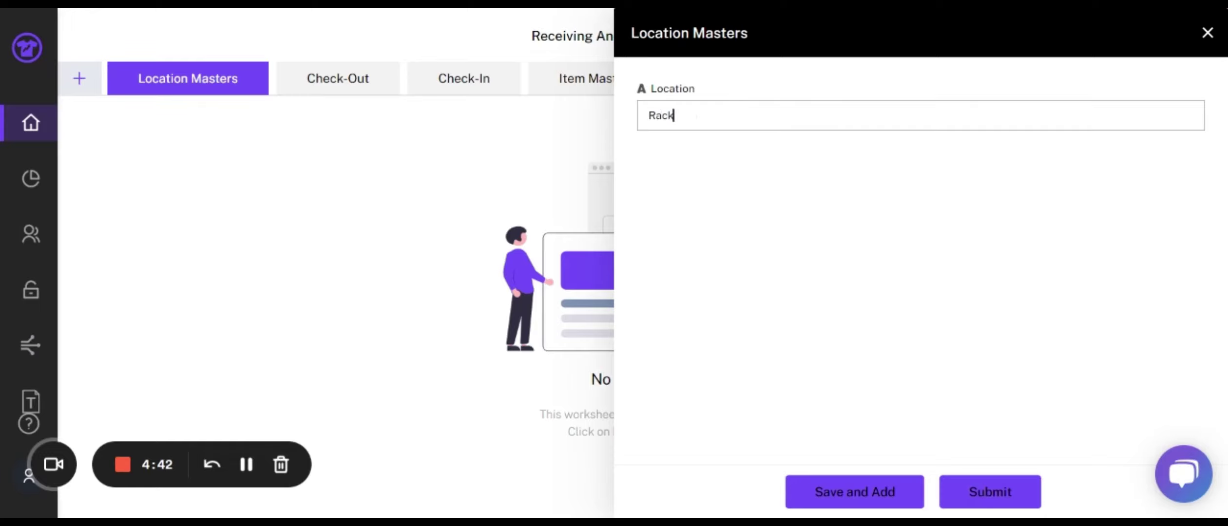
text( 1)
click(854, 492)
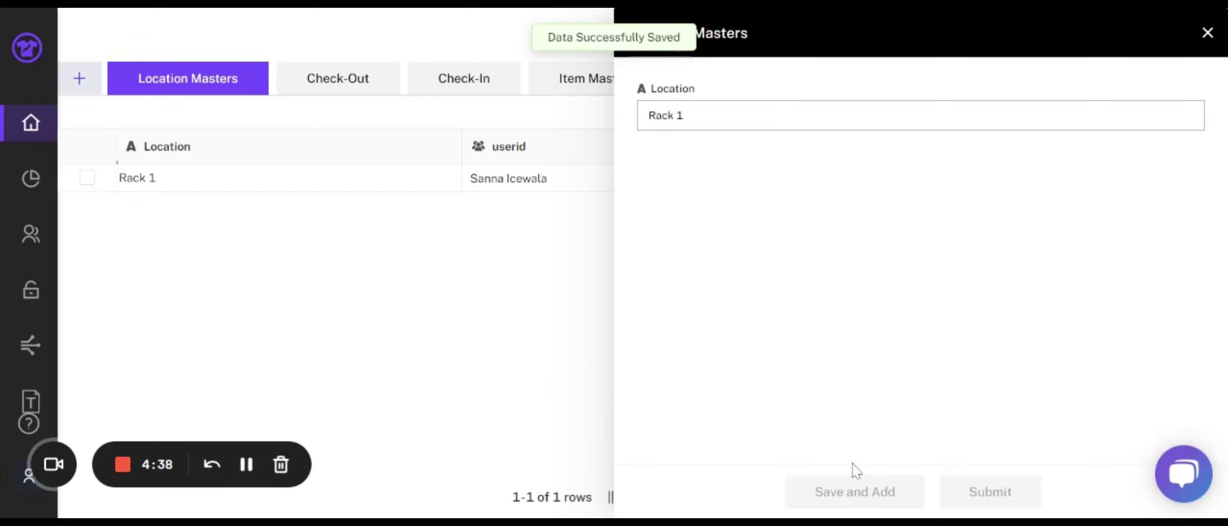
drag(687, 115, 629, 121)
text(Rack 2)
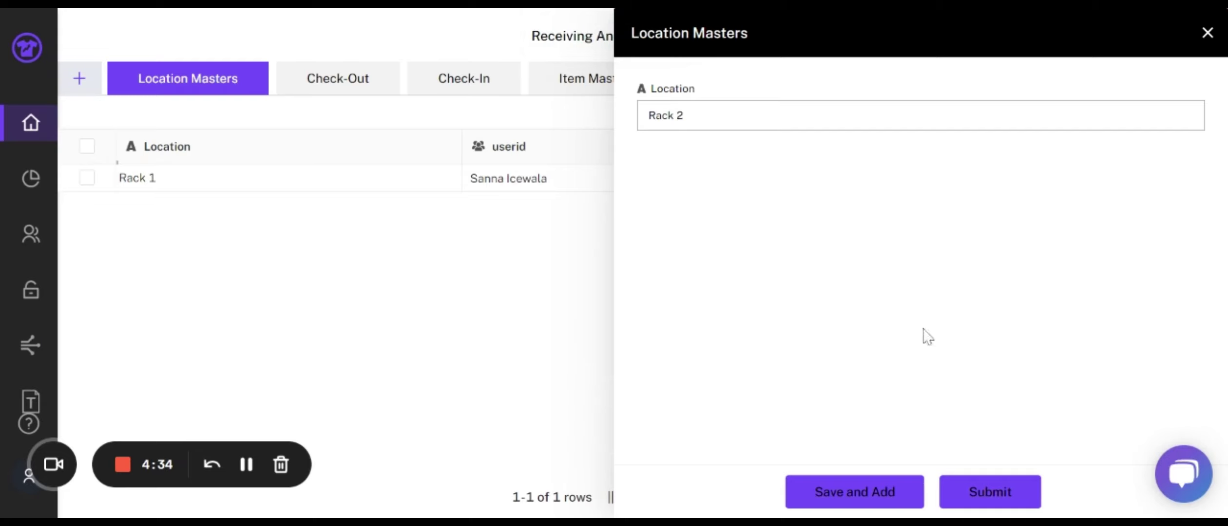
click(848, 494)
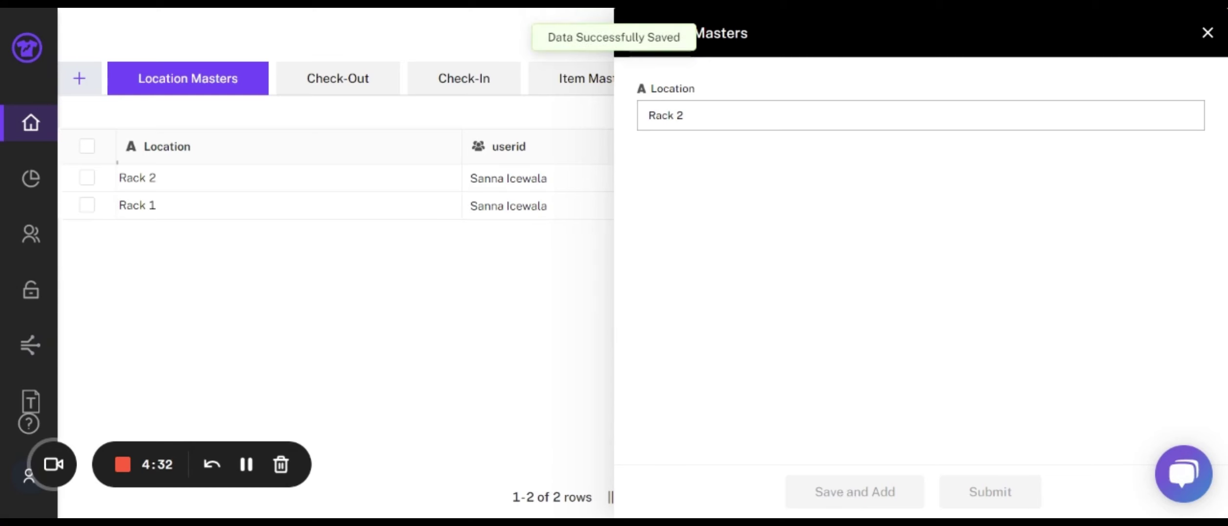
drag(688, 115, 609, 129)
text(Rack 3)
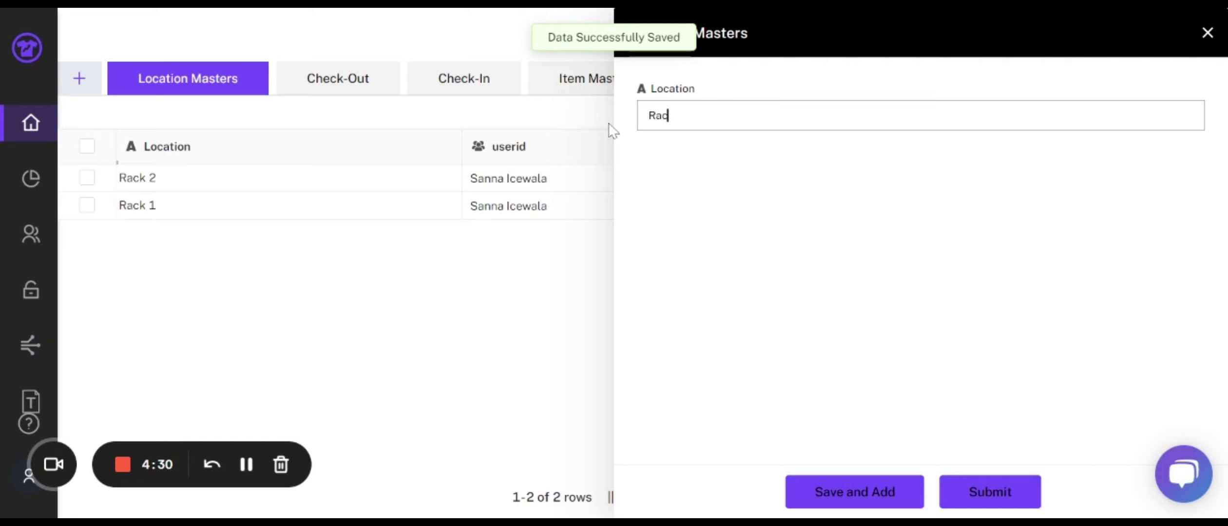
click(1005, 501)
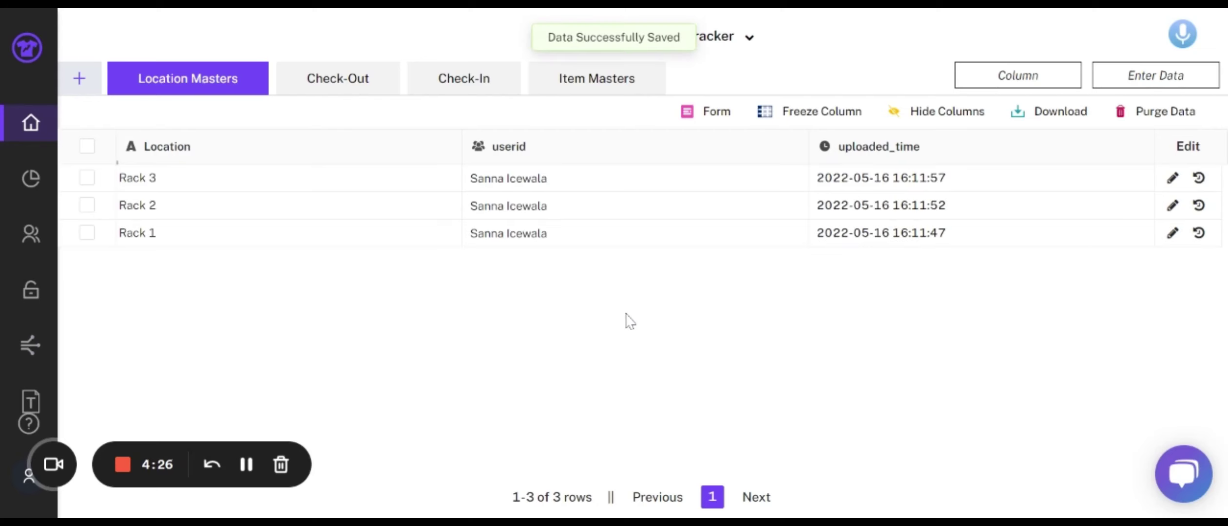
- In Item Masters, save an item with brand XYZ, White T-Shirt, colour white, size S
click(597, 89)
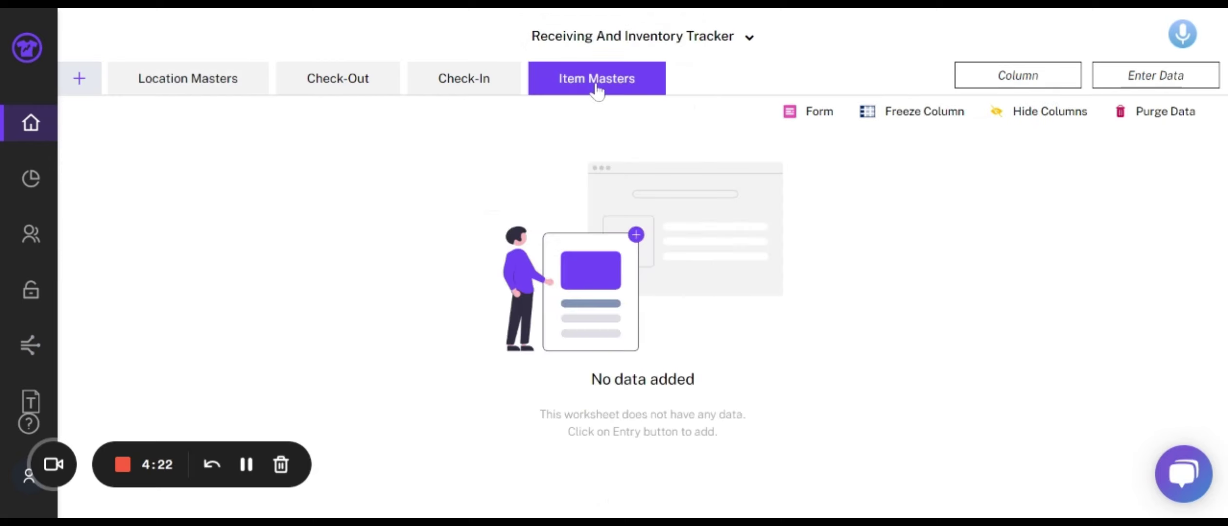
click(811, 118)
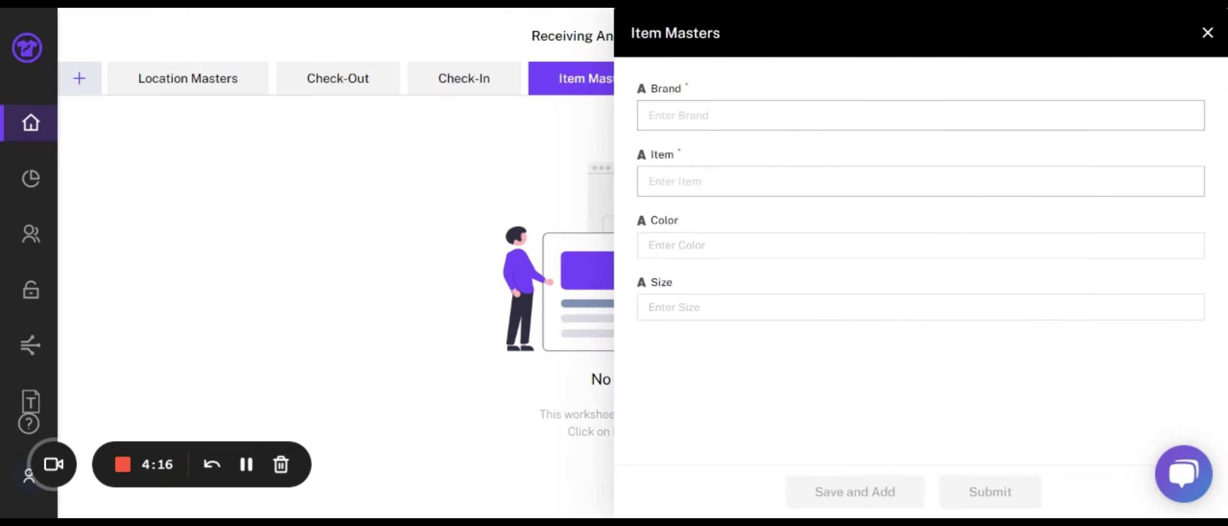
text(XYZ)
click(649, 182)
text(White T)
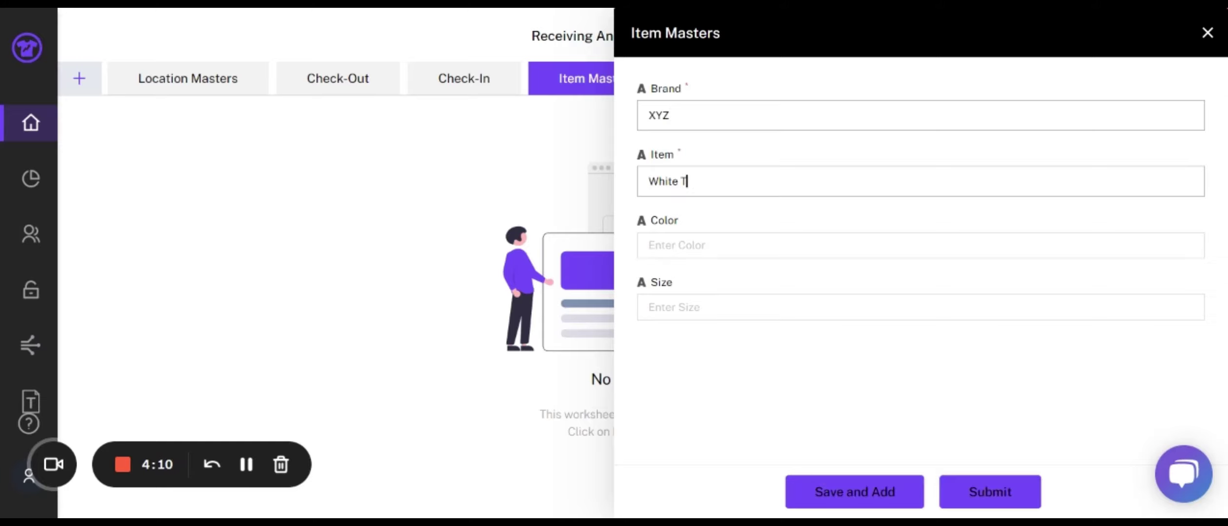
text(-Shirt)
click(720, 244)
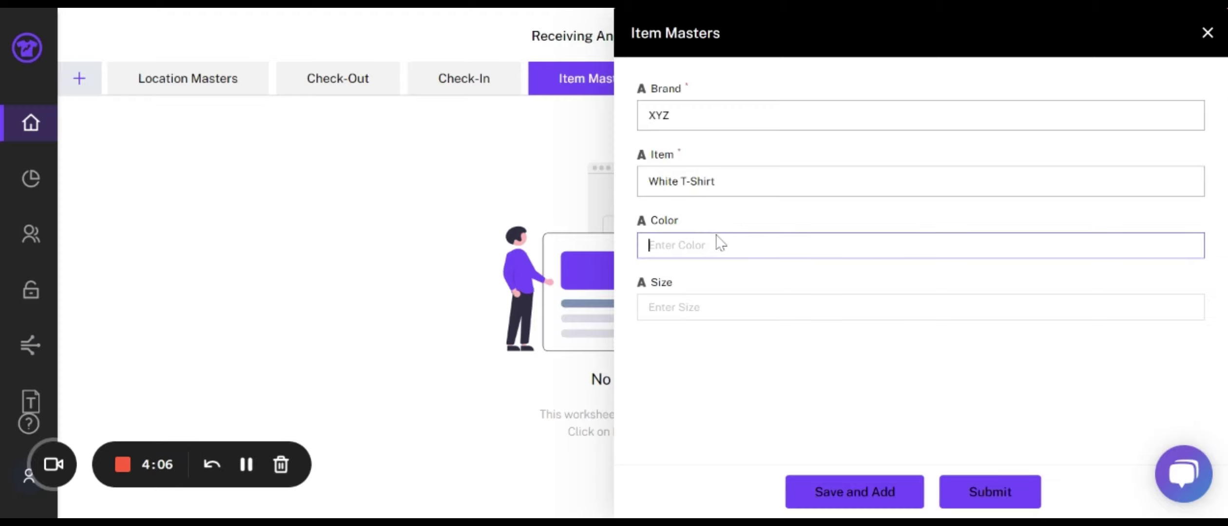
text(white)
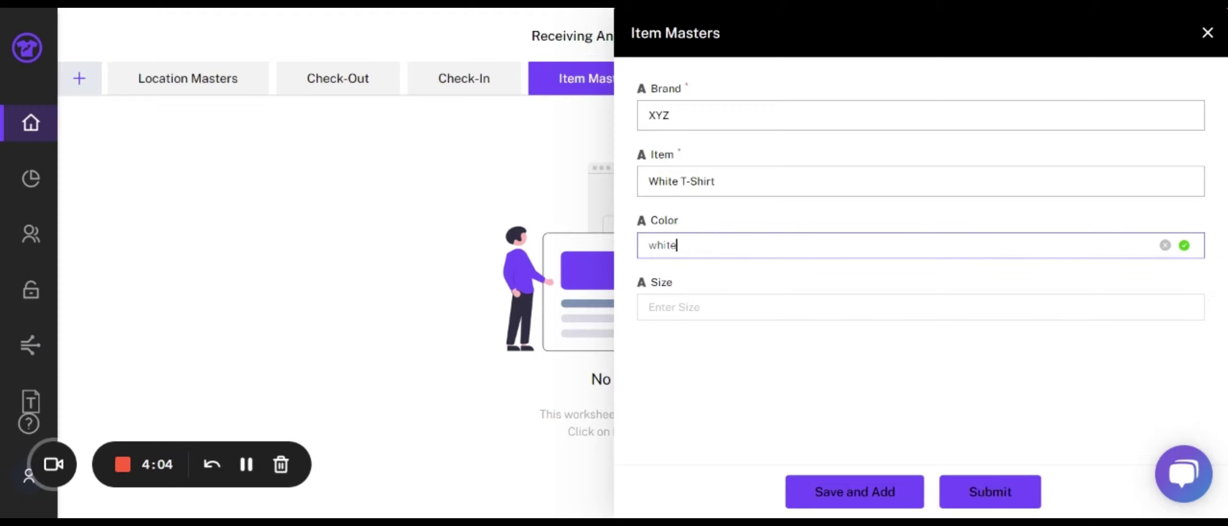
key(Tab)
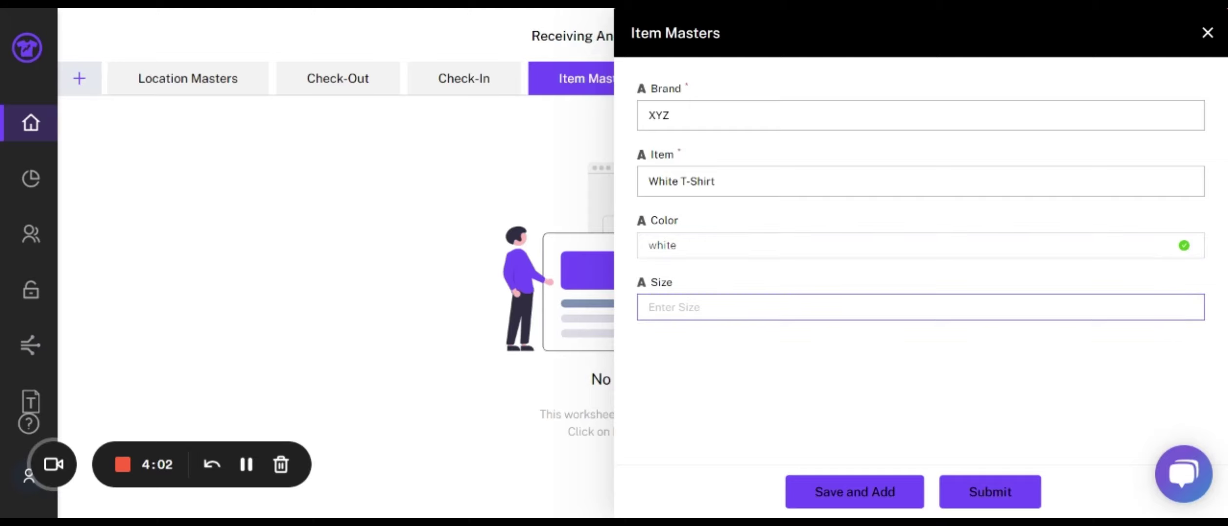
text(S)
click(850, 499)
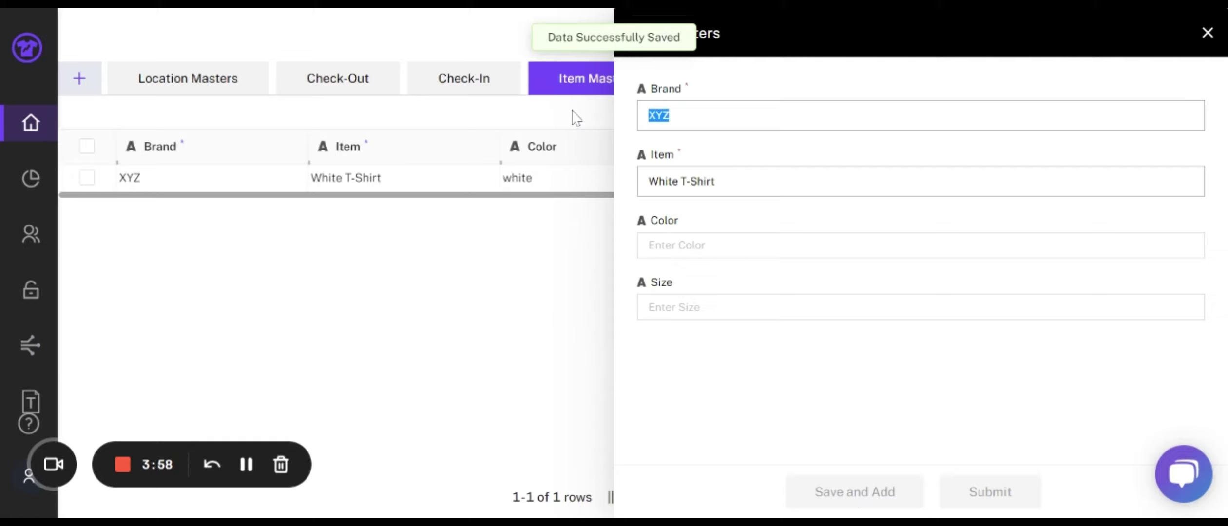
- Submit a second item: brand XYZ, White T-shirt, colour white, size L
text(X)
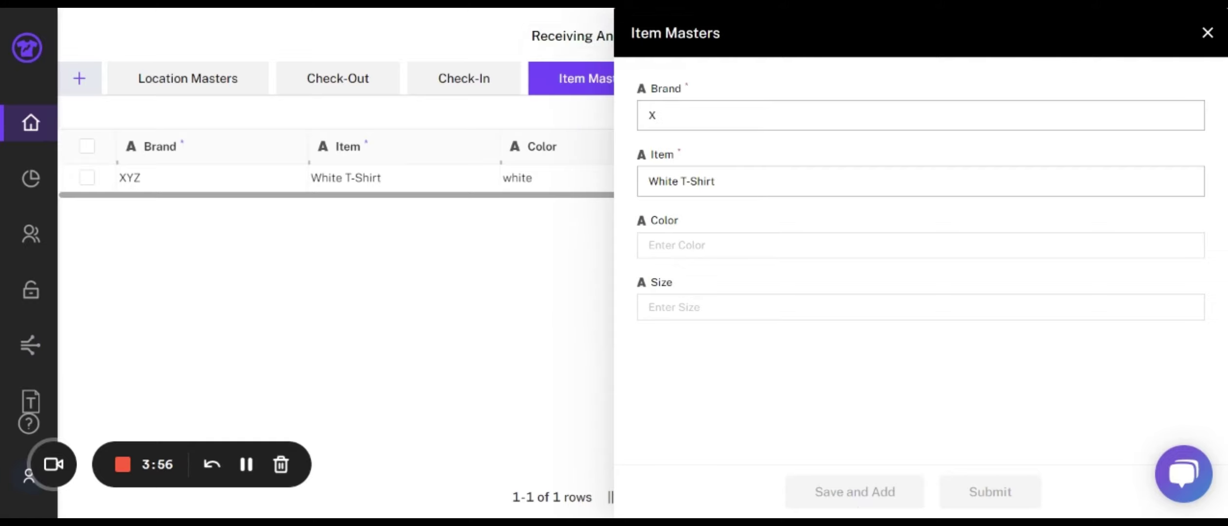
text(YZ)
key(Tab)
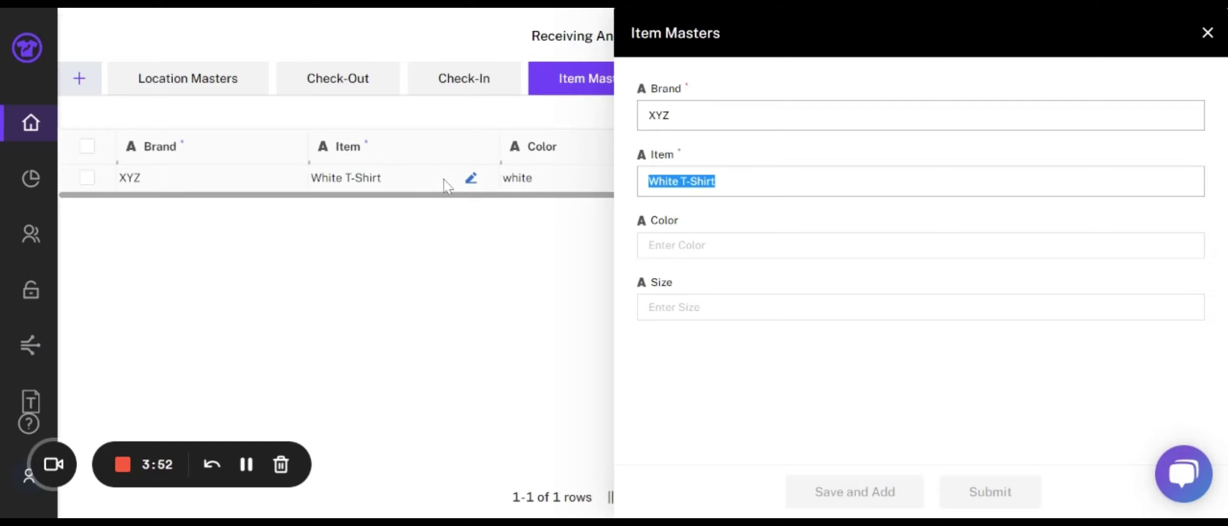
text(WHite)
key(BackSpace)
key(BackSpace)
key(BackSpace)
key(BackSpace)
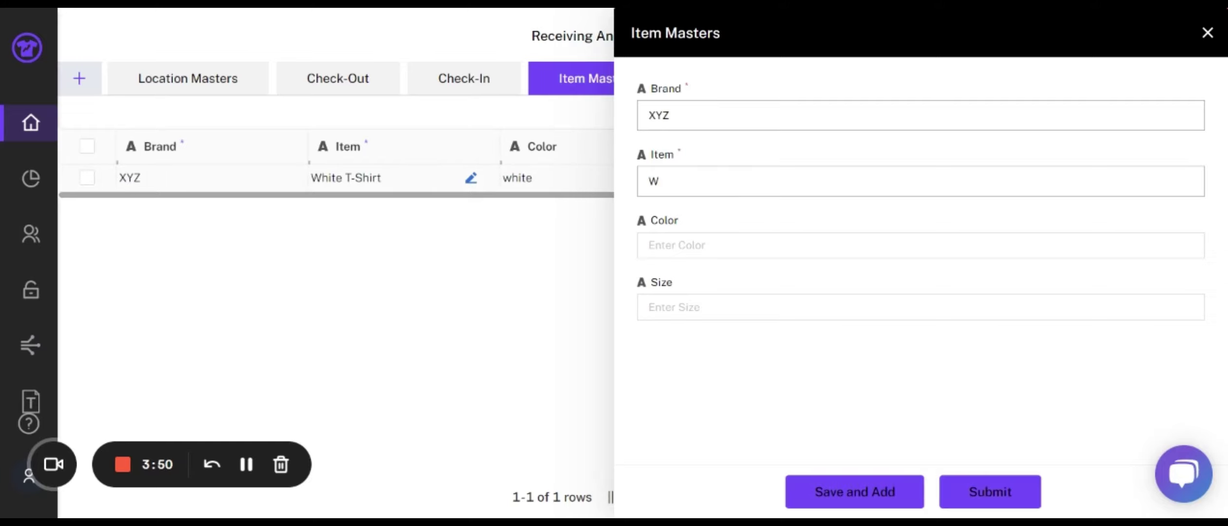
text(hite T-shirt)
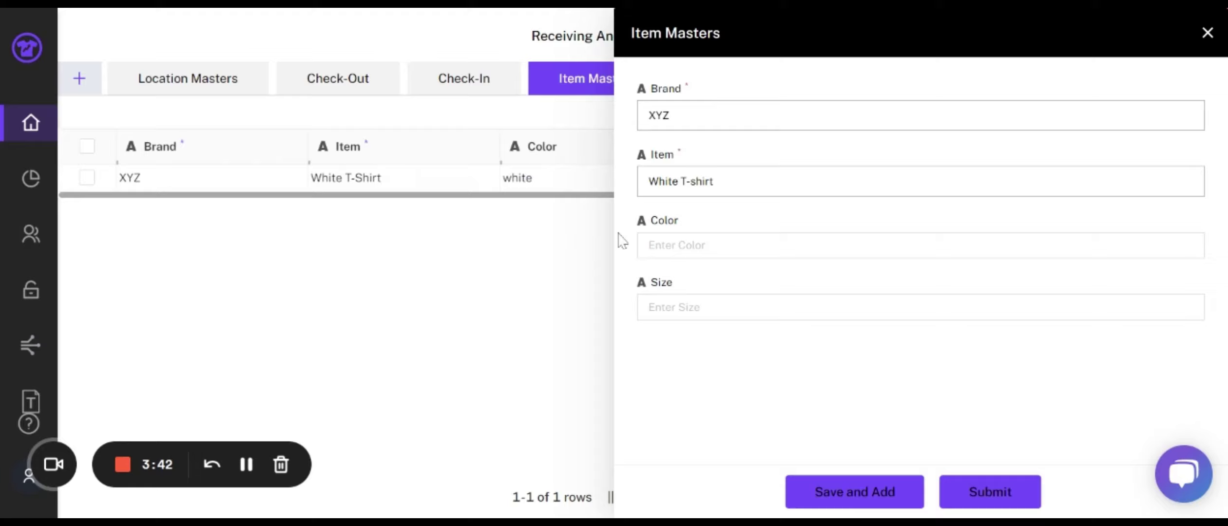
click(708, 246)
text(white)
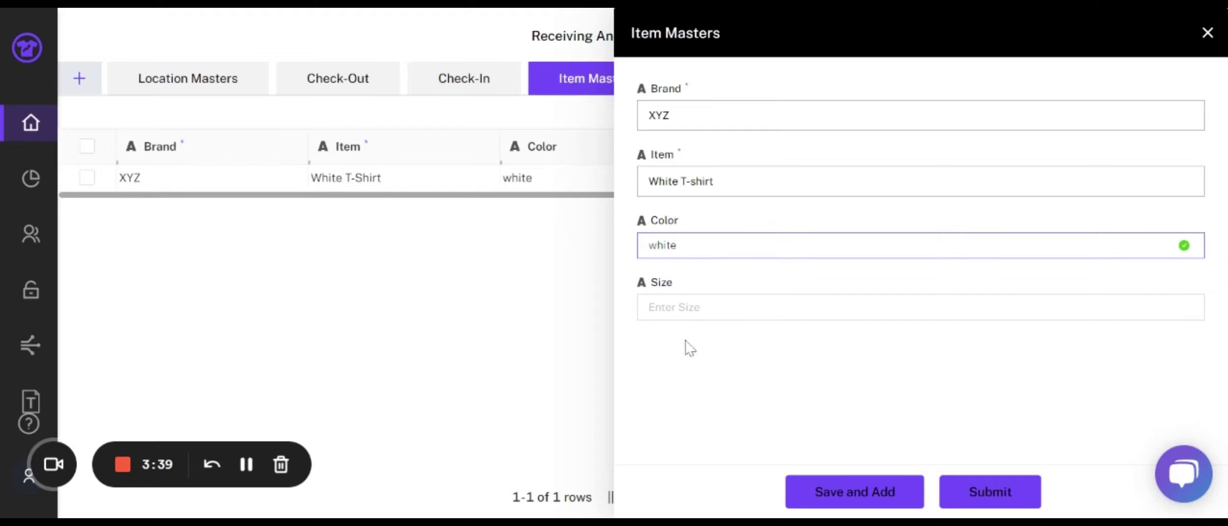
key(Tab)
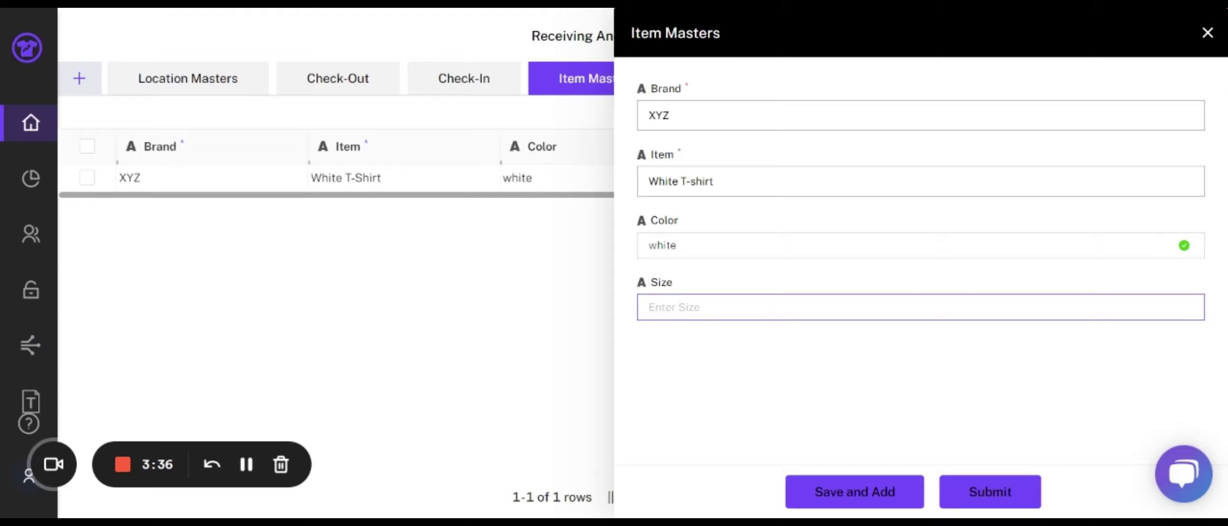
text(L)
click(995, 501)
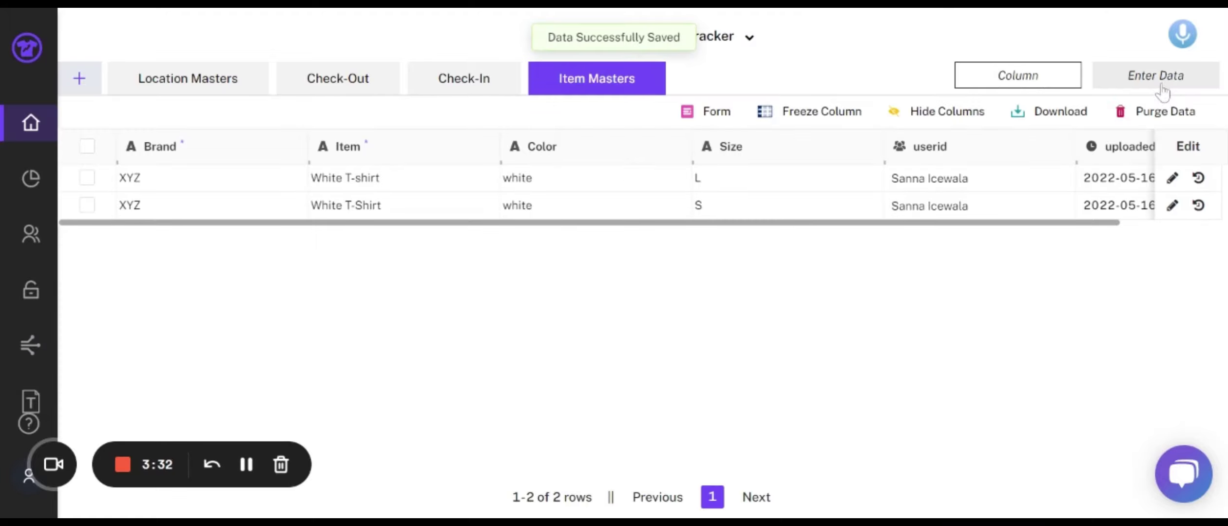
- Check the saved Item Masters entries and the Location Masters racks, then return to Workspaces
click(1153, 83)
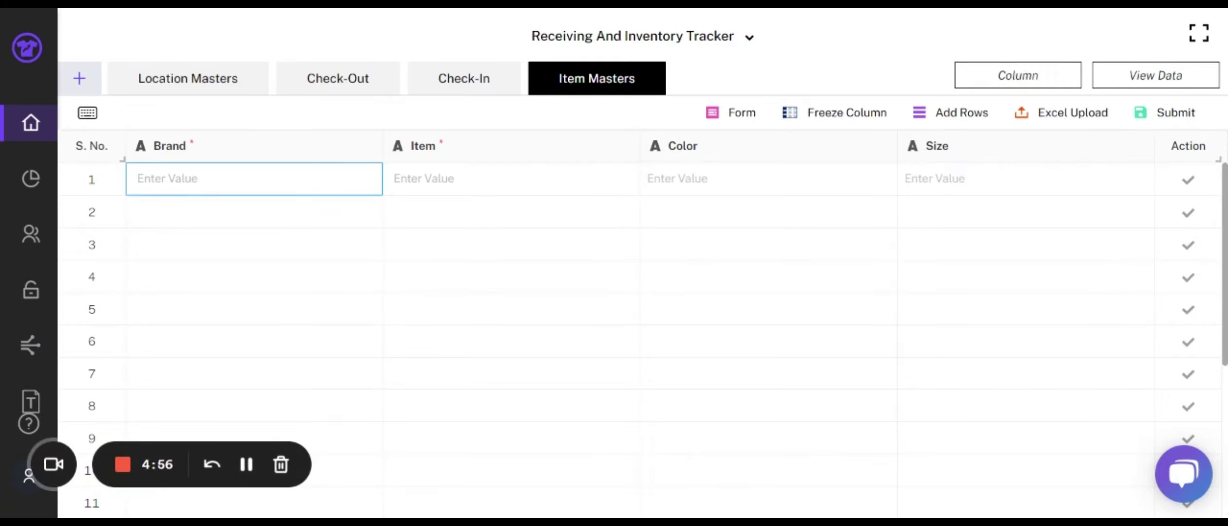
click(1135, 80)
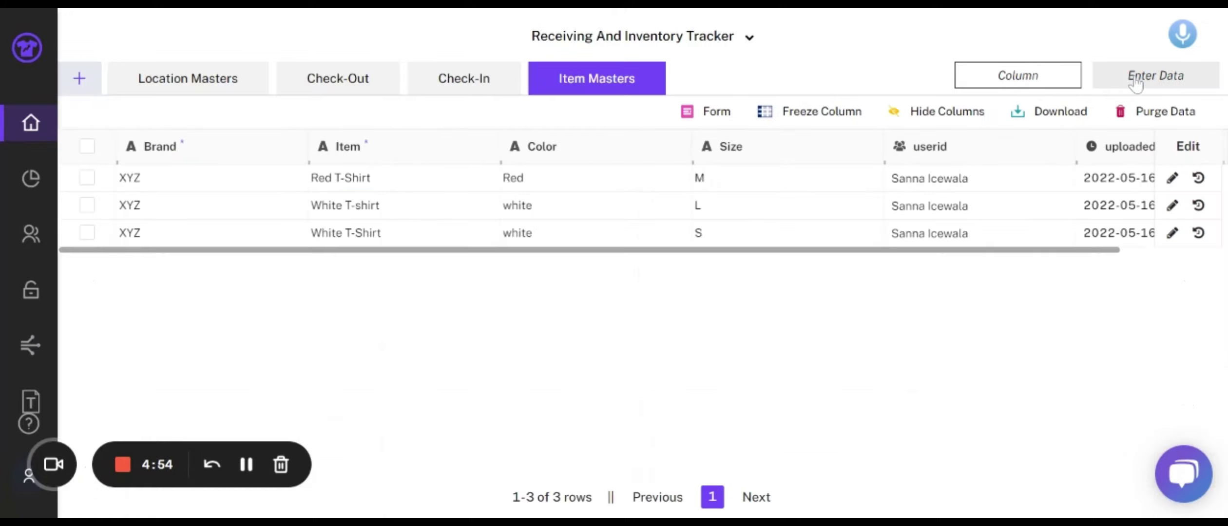
click(196, 86)
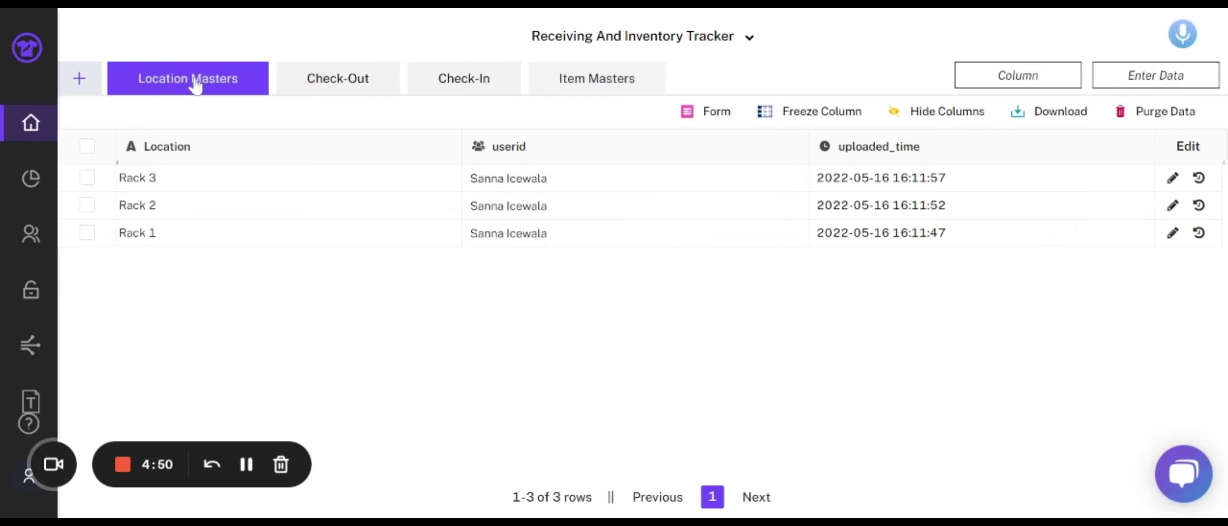
click(28, 123)
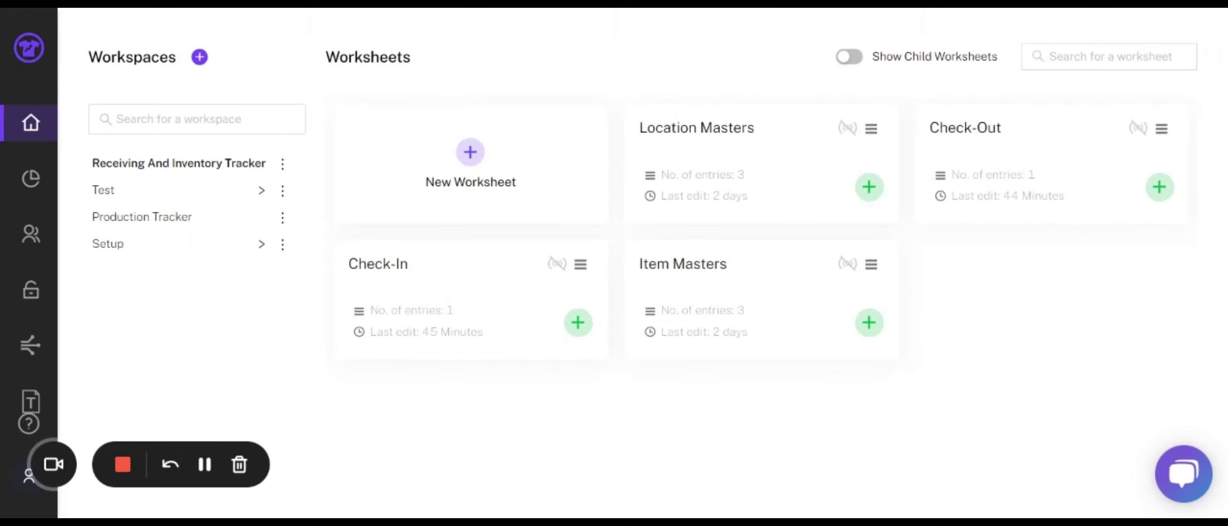
- Open and refresh the Receiving And Inventory Tracker's Receivables Stock Report dashboard
click(17, 184)
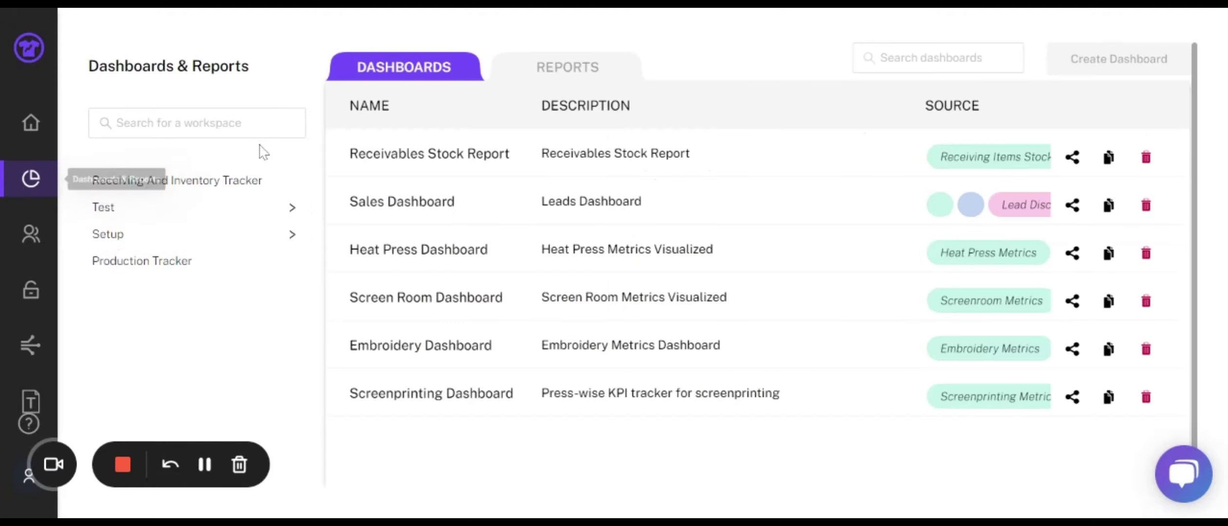
click(191, 187)
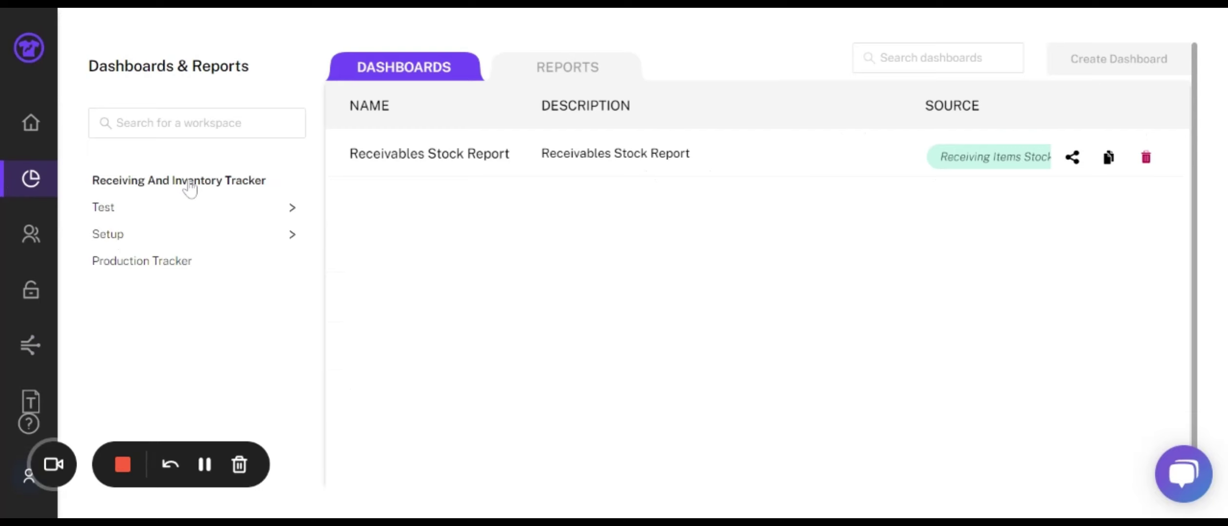
click(431, 157)
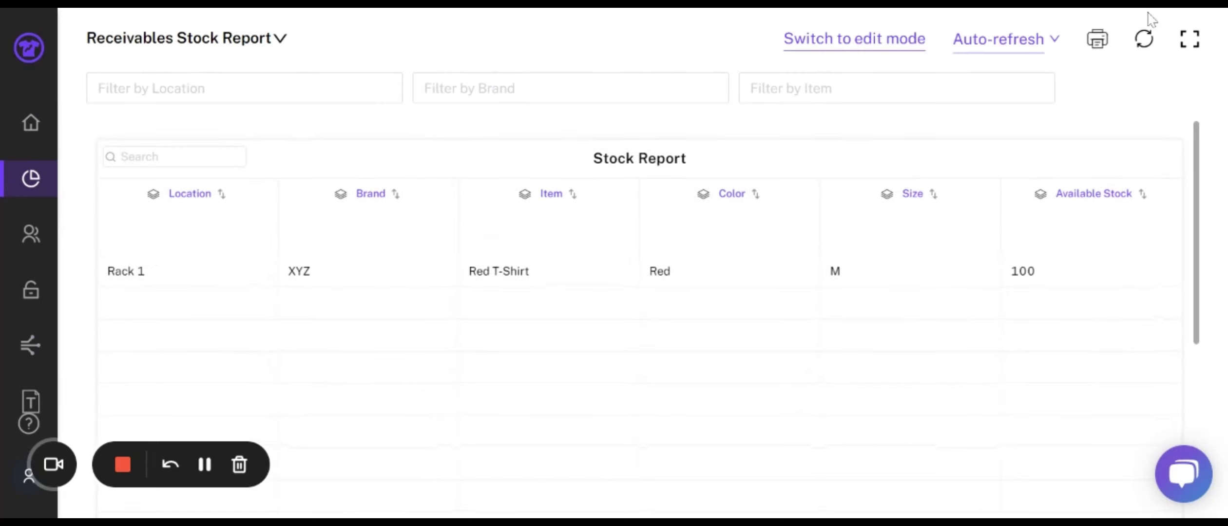
click(1142, 40)
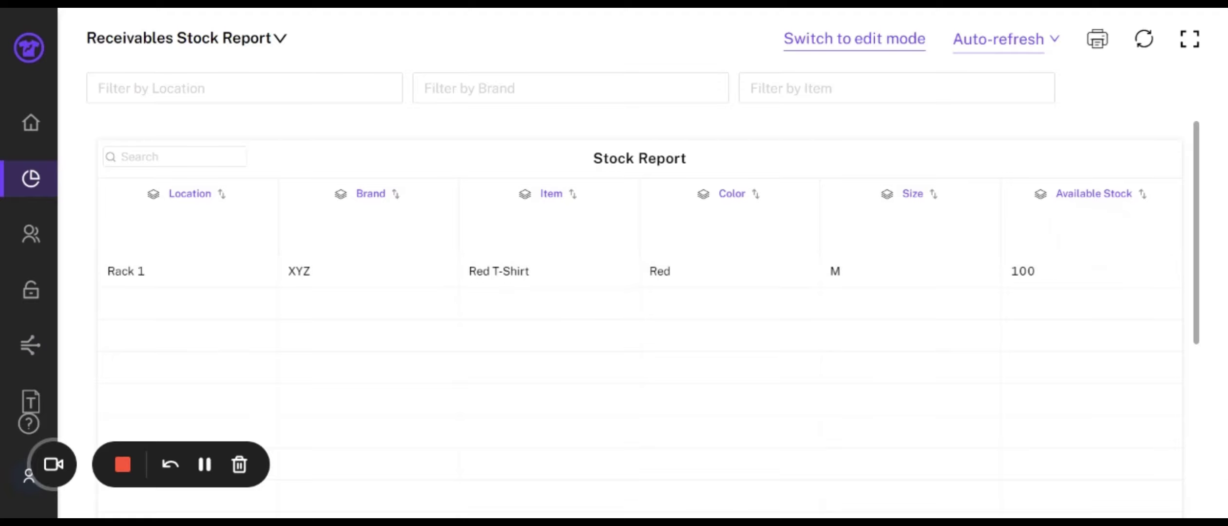
click(229, 90)
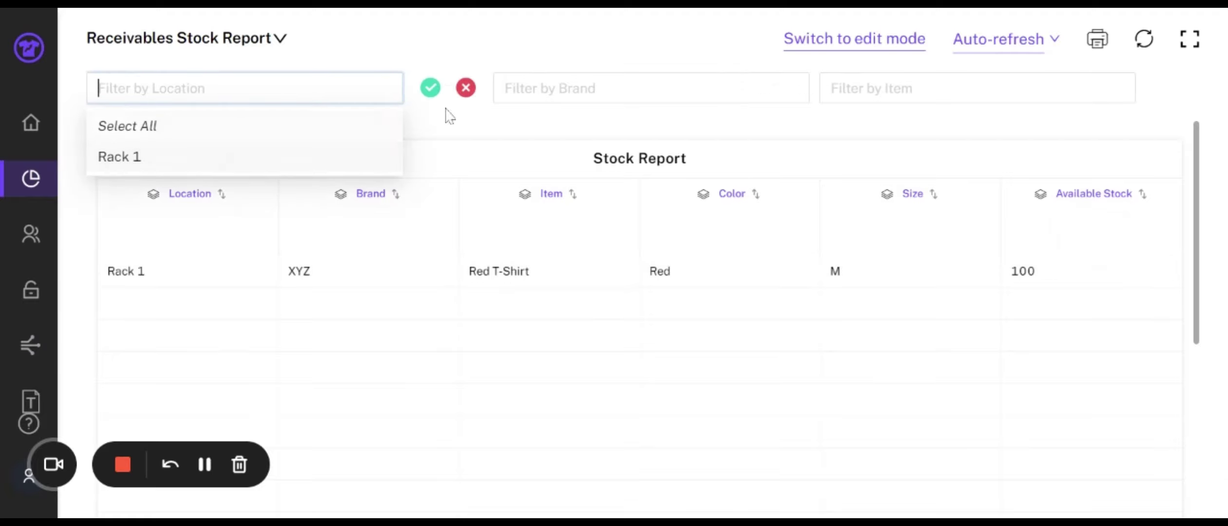
click(526, 88)
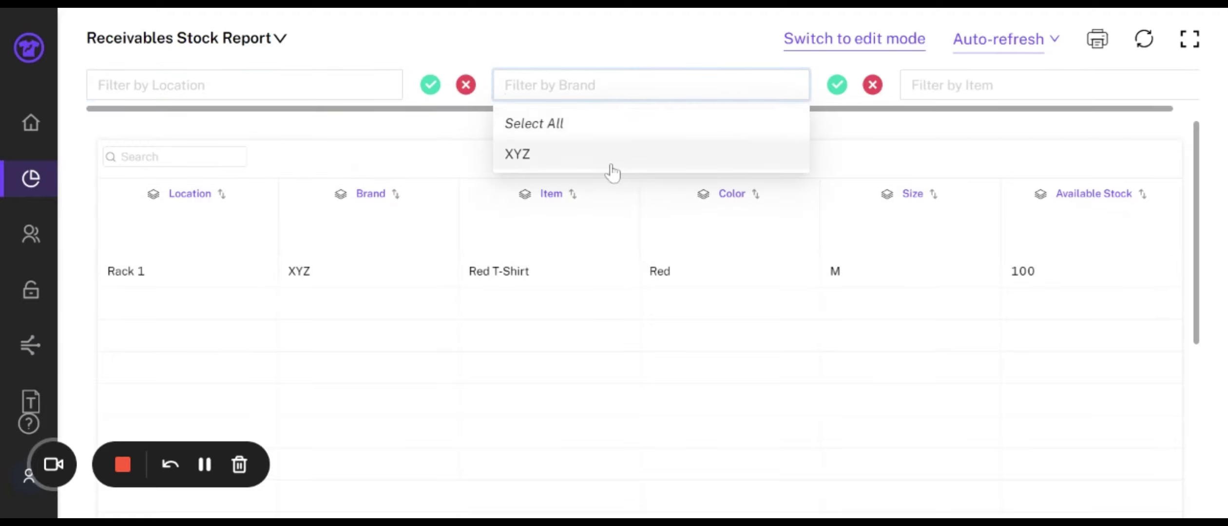
click(916, 88)
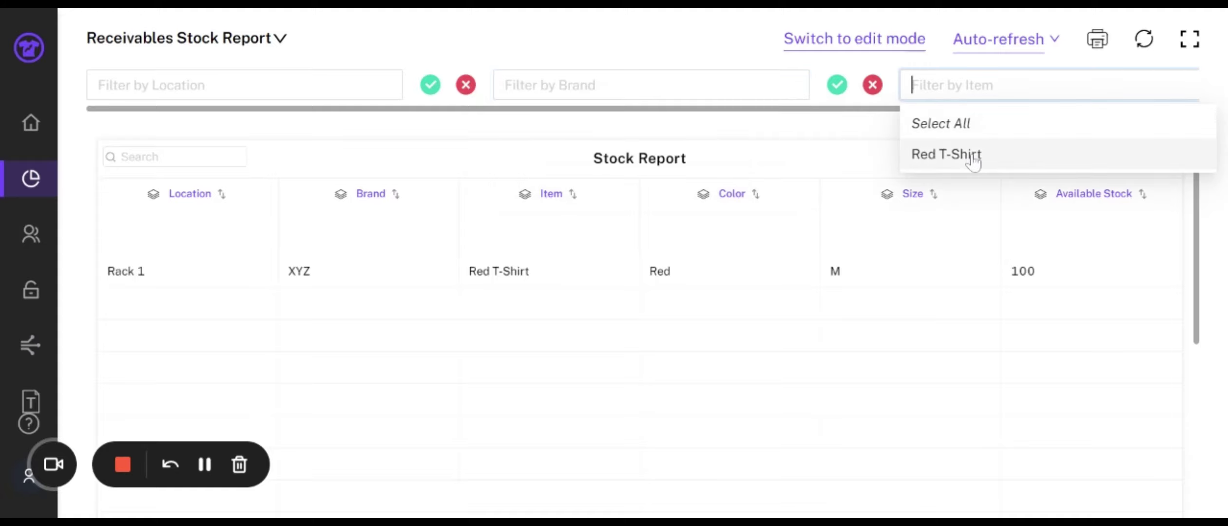
click(579, 328)
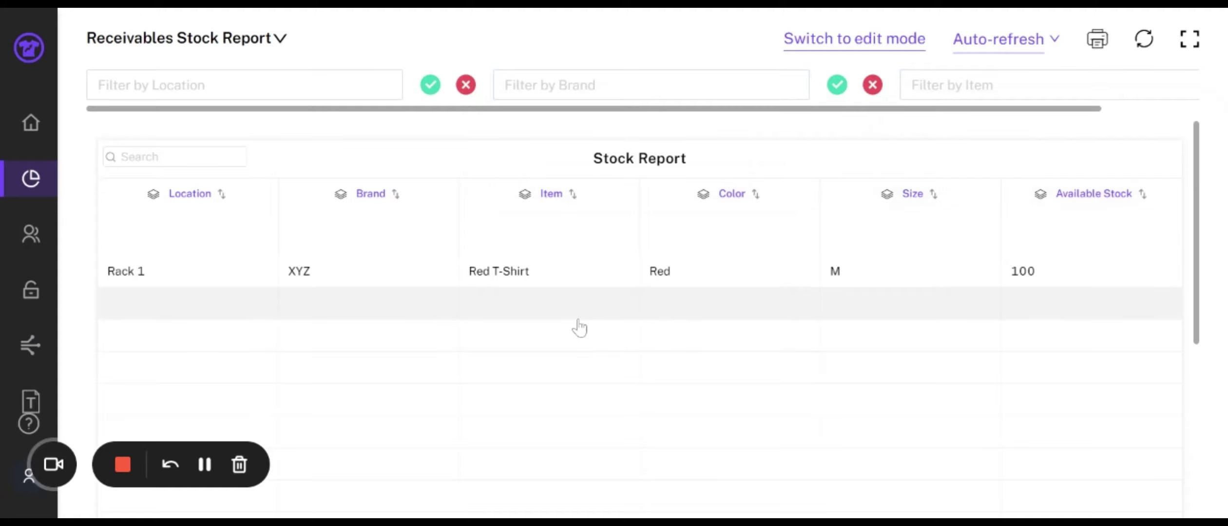